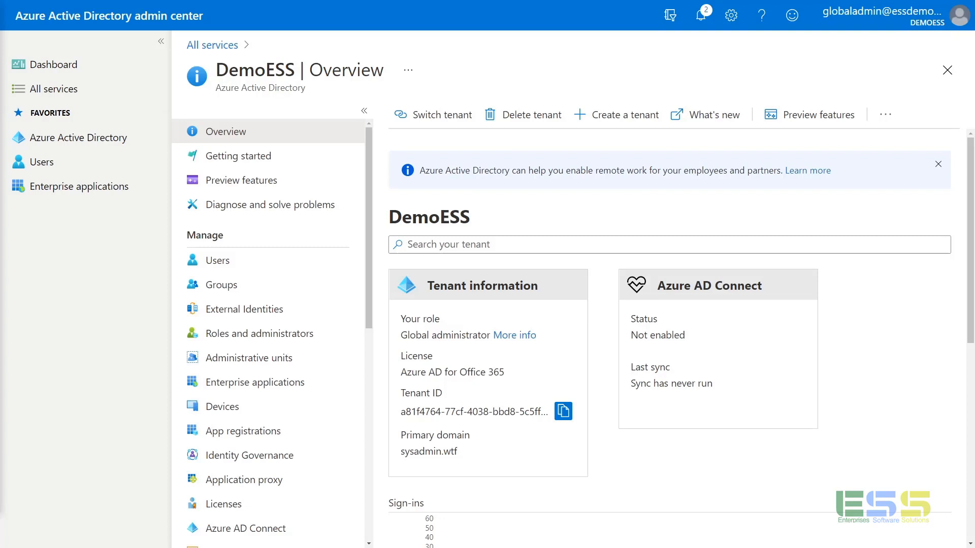
Find Azure AD Conditional Access among all services, view its named locations, and return to the policies list
{"action": "left_click", "coordinate": [57, 90]}
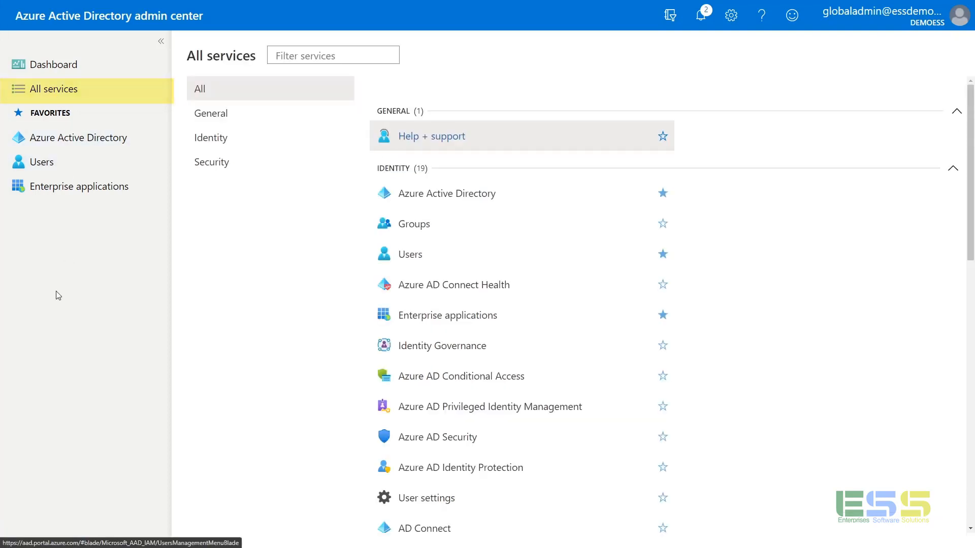
{"action": "type", "text": "cond"}
{"action": "left_click", "coordinate": [513, 121]}
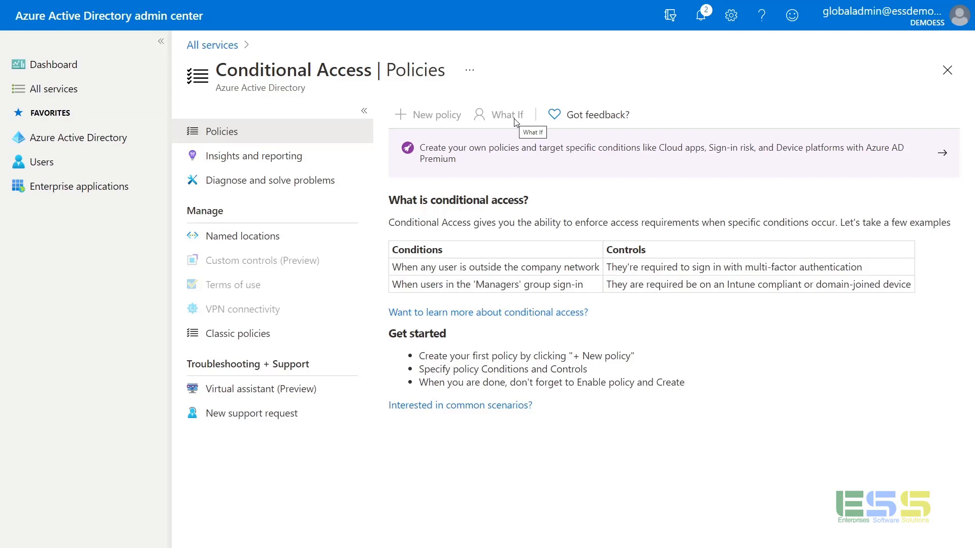
{"action": "left_click", "coordinate": [278, 236]}
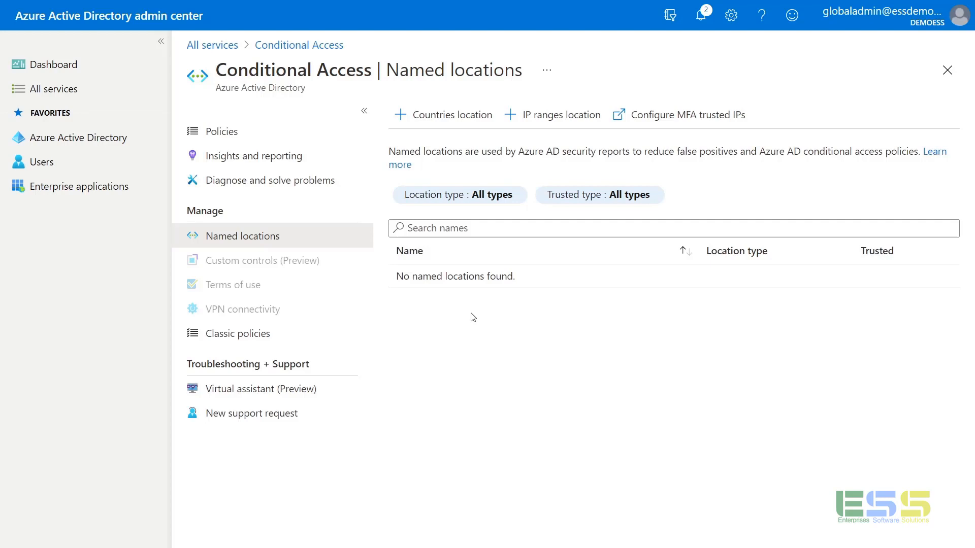
{"action": "left_click", "coordinate": [235, 131]}
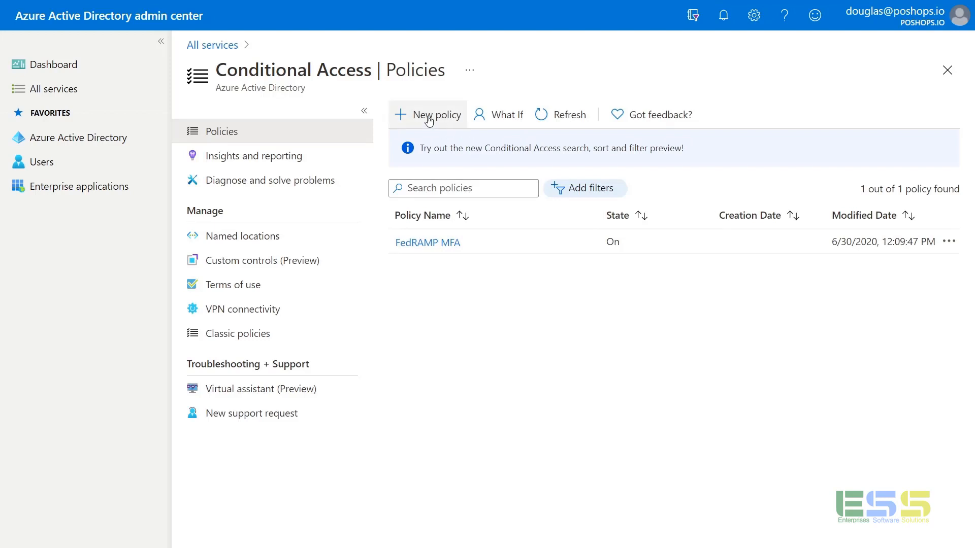
Start a new conditional access policy and name it DemoMFA
{"action": "left_click", "coordinate": [429, 120]}
{"action": "left_click", "coordinate": [358, 209]}
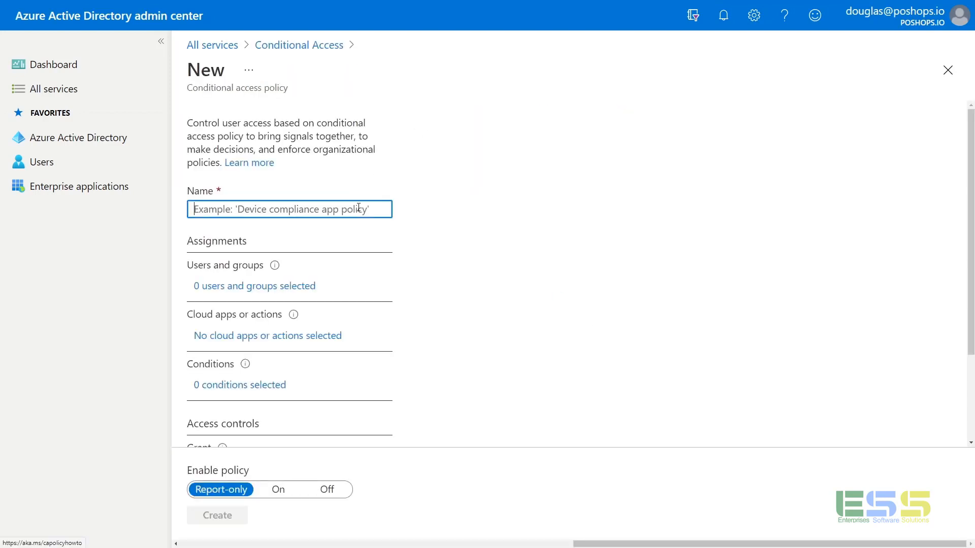
{"action": "type", "text": "DemoMFA"}
{"action": "scroll", "coordinate": [372, 337], "scroll_direction": "down", "scroll_amount": 2}
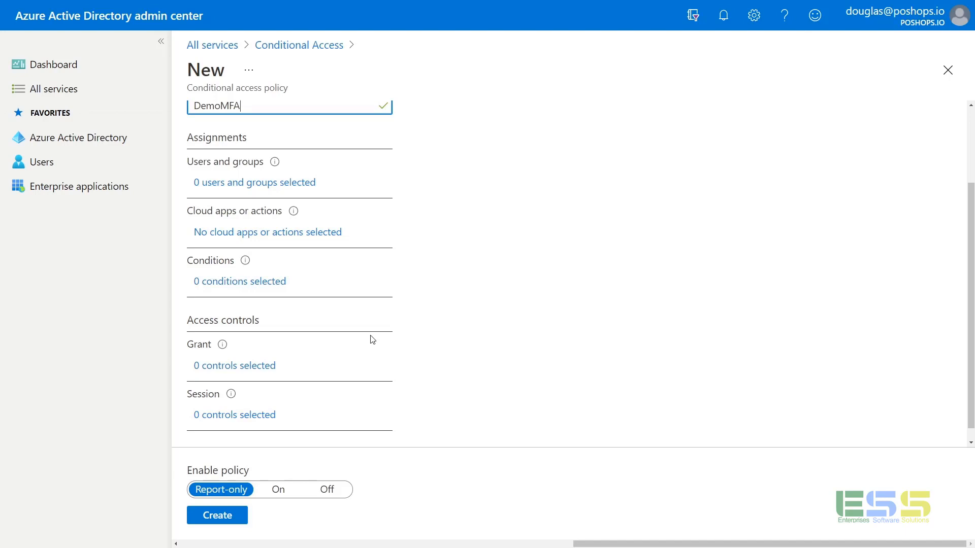
{"action": "scroll", "coordinate": [372, 340], "scroll_direction": "up", "scroll_amount": 2}
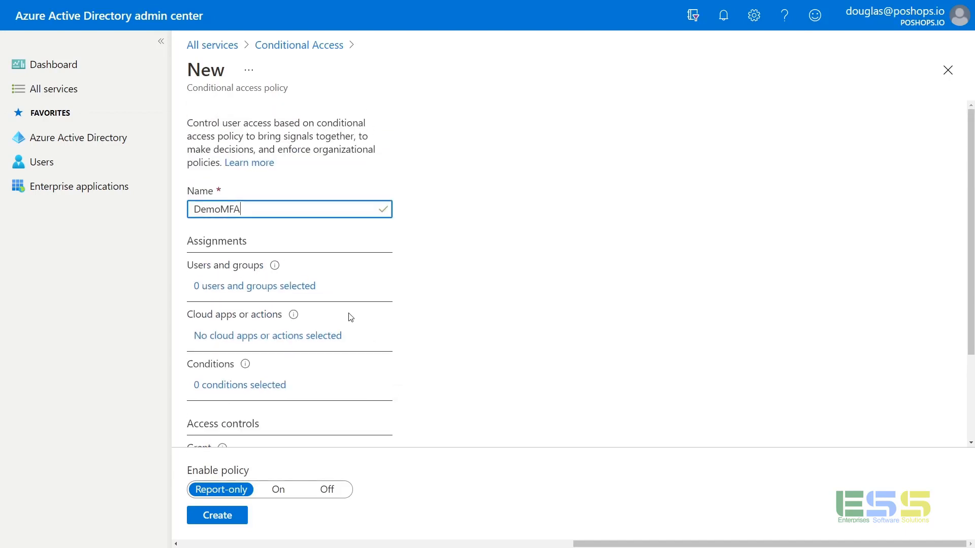
Include only users with the Global administrator directory role in the DemoMFA policy's assignments
{"action": "left_click", "coordinate": [283, 285]}
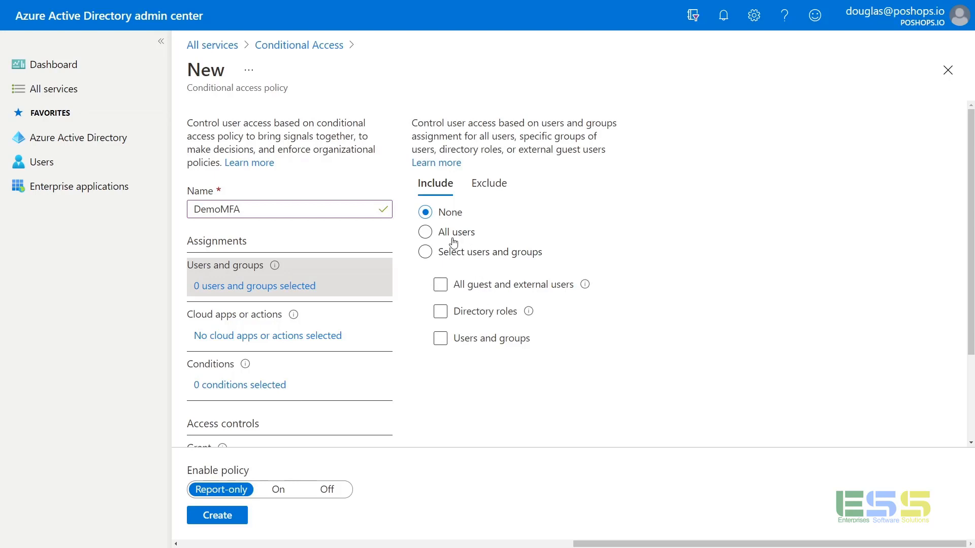
{"action": "left_click", "coordinate": [454, 252]}
{"action": "left_click", "coordinate": [472, 311]}
{"action": "left_click", "coordinate": [517, 343]}
{"action": "scroll", "coordinate": [476, 242], "scroll_direction": "down", "scroll_amount": 10}
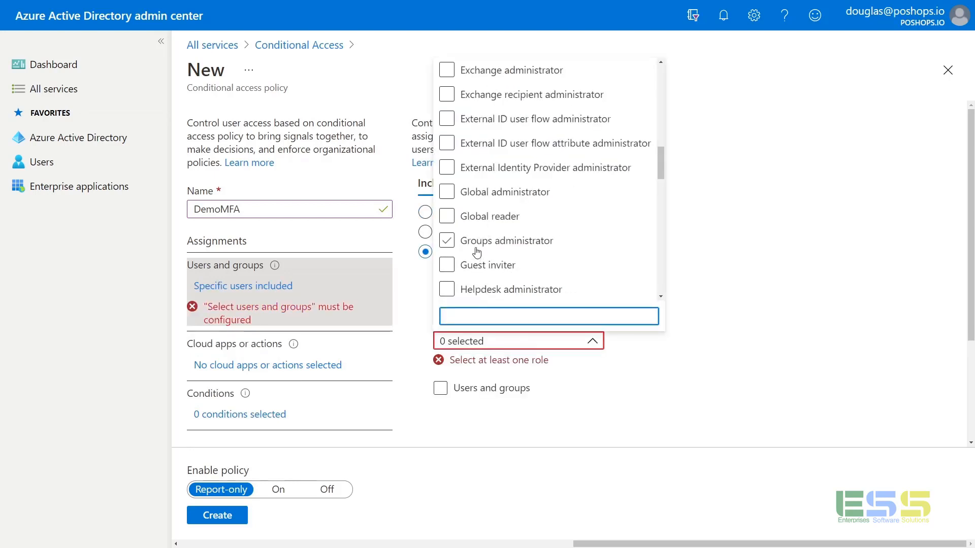
{"action": "left_click", "coordinate": [477, 243]}
{"action": "left_click", "coordinate": [493, 197]}
{"action": "left_click", "coordinate": [492, 263]}
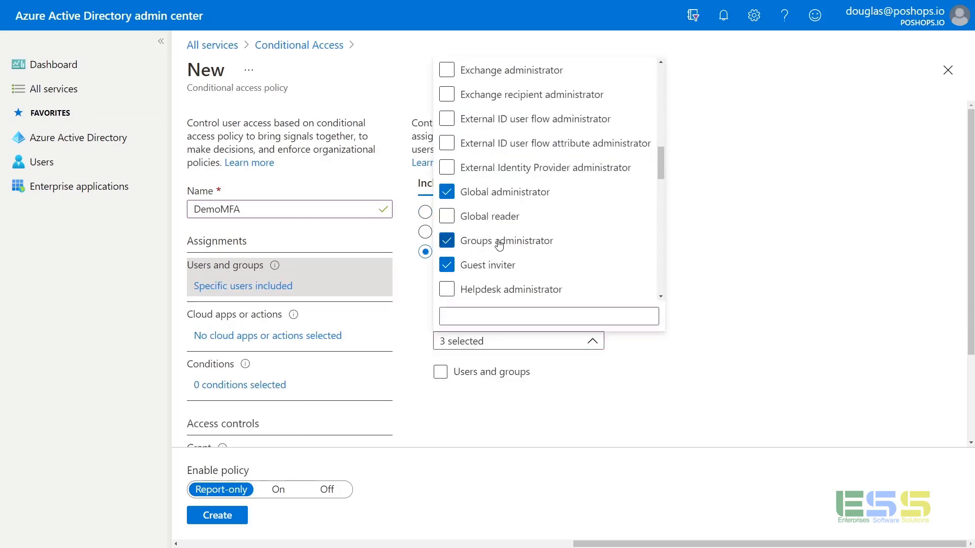
{"action": "left_click", "coordinate": [496, 241]}
{"action": "left_click", "coordinate": [500, 265]}
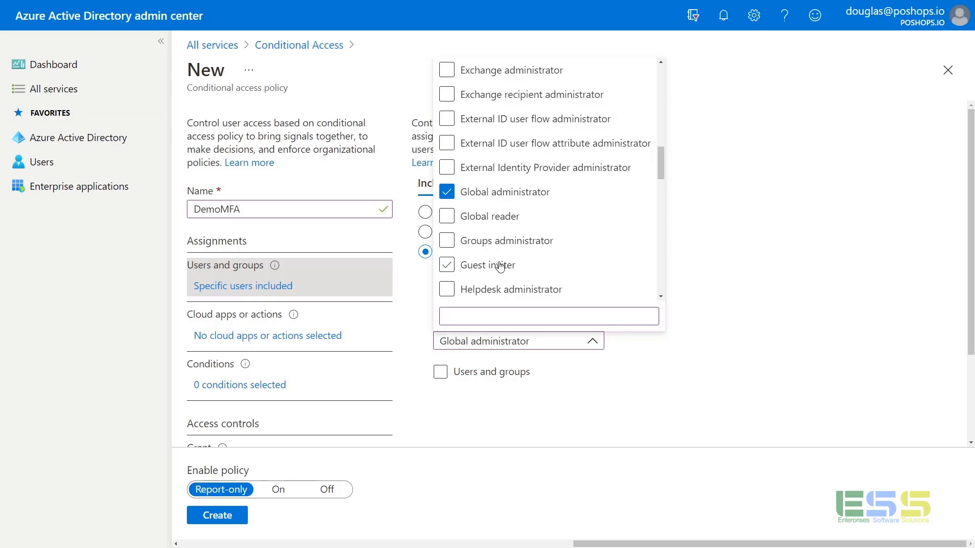
{"action": "left_click", "coordinate": [583, 411]}
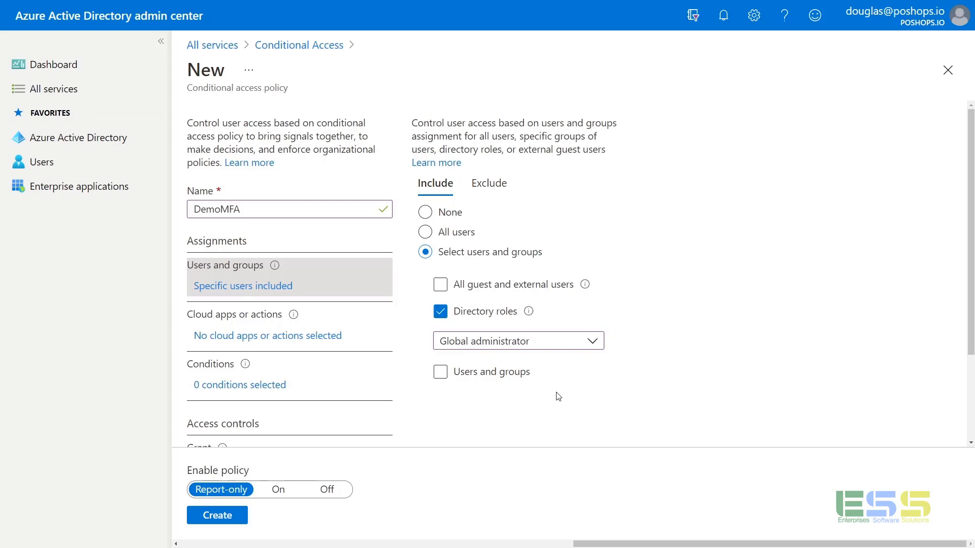
Configure the DemoMFA policy's user risk condition to apply at the High level
{"action": "left_click", "coordinate": [237, 283]}
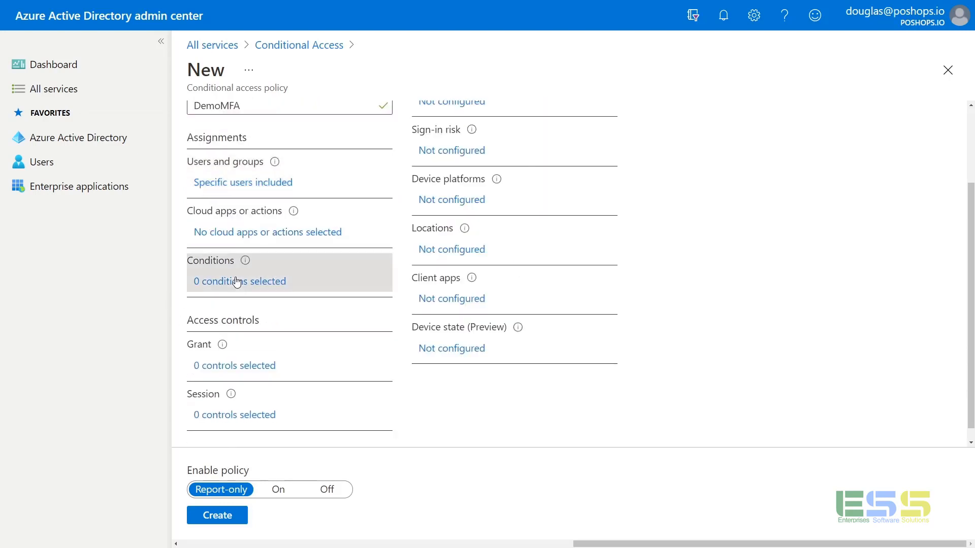
{"action": "scroll", "coordinate": [546, 335], "scroll_direction": "up", "scroll_amount": 1}
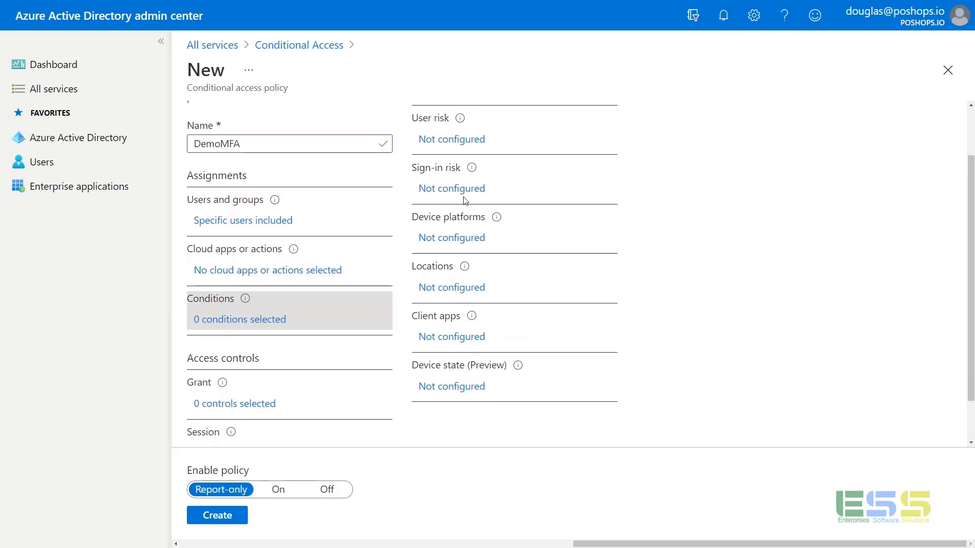
{"action": "left_click", "coordinate": [442, 139]}
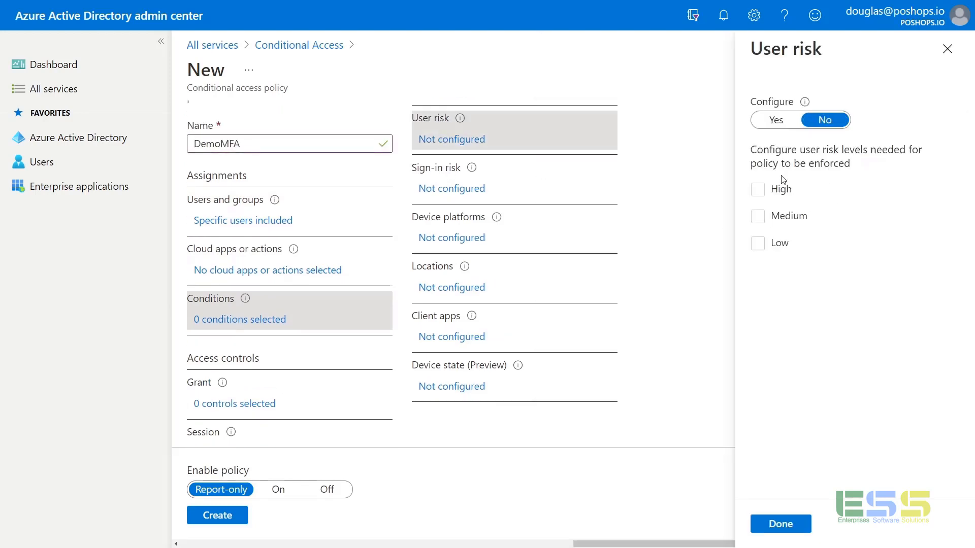
{"action": "left_click", "coordinate": [777, 122]}
{"action": "left_click", "coordinate": [783, 189]}
{"action": "left_click", "coordinate": [791, 526]}
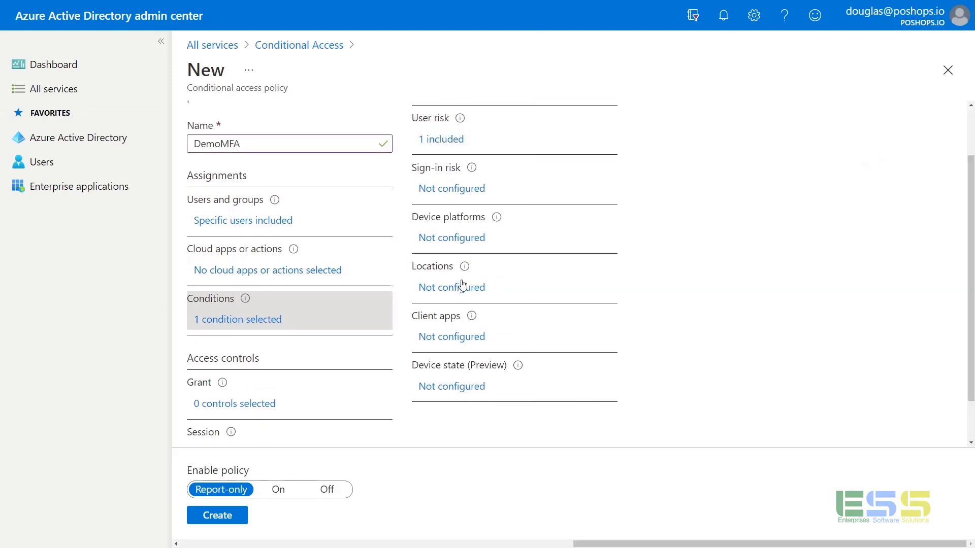
Configure the DemoMFA policy's sign-in risk condition to apply at the High level
{"action": "left_click", "coordinate": [453, 188]}
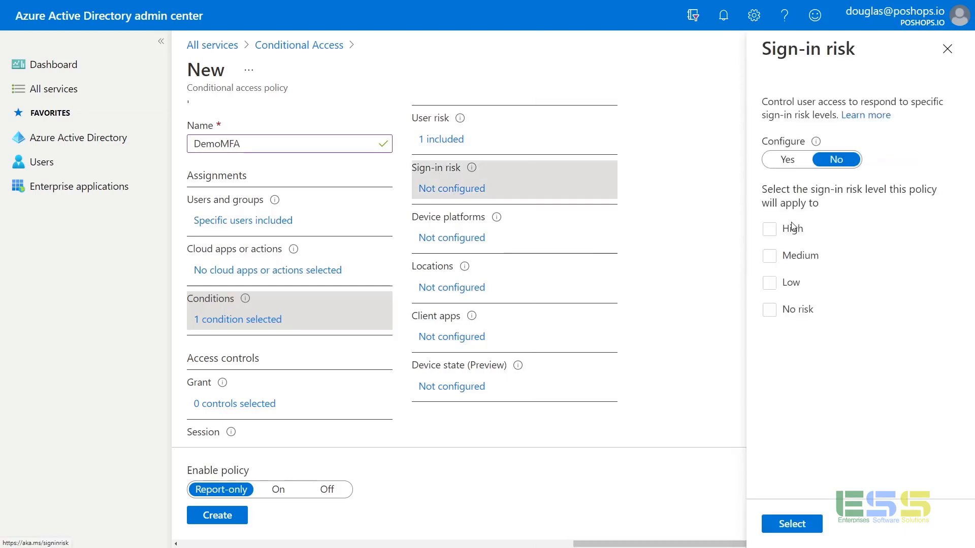
{"action": "left_click", "coordinate": [787, 159]}
{"action": "left_click", "coordinate": [792, 231]}
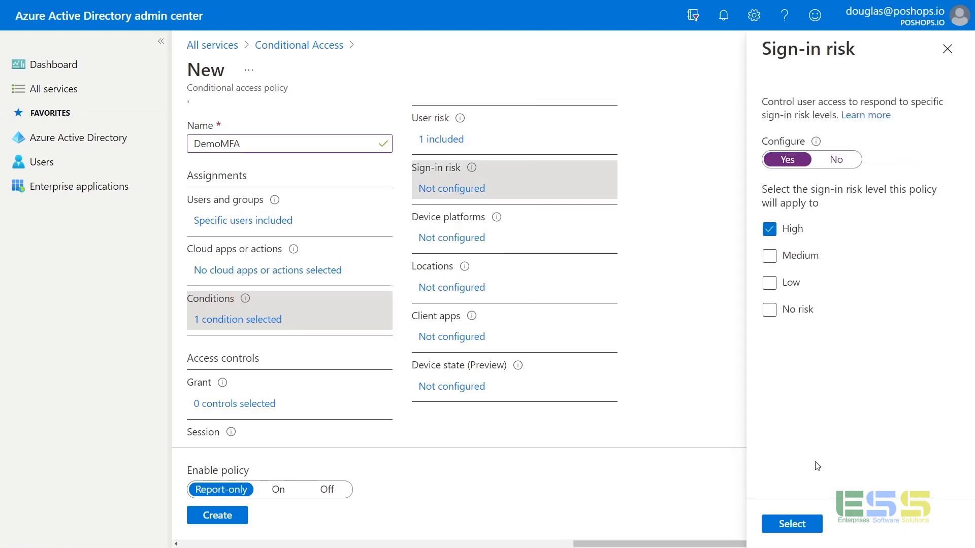
{"action": "left_click", "coordinate": [792, 524]}
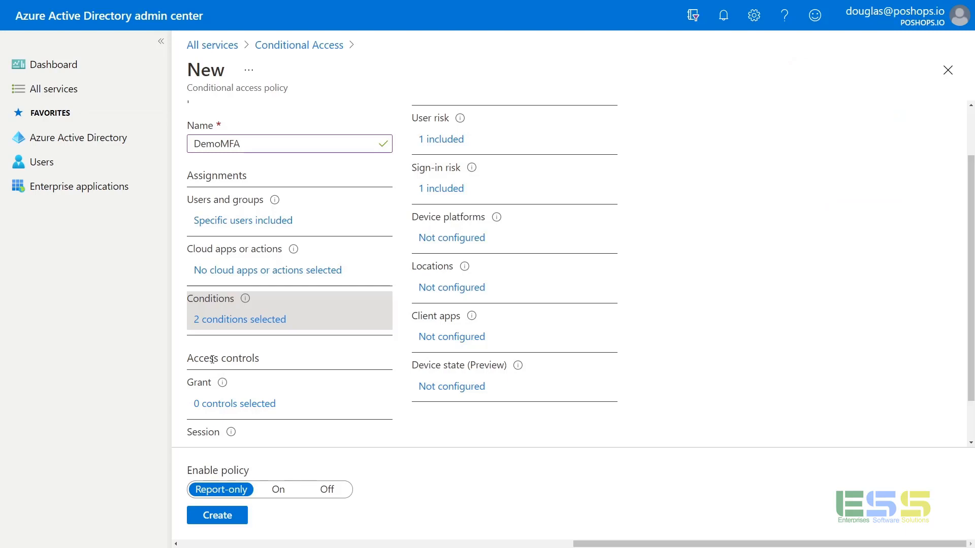
Grant access requiring multi-factor authentication and a compliant device, and create the DemoMFA policy in report-only mode
{"action": "left_click", "coordinate": [241, 351]}
{"action": "left_click", "coordinate": [804, 189]}
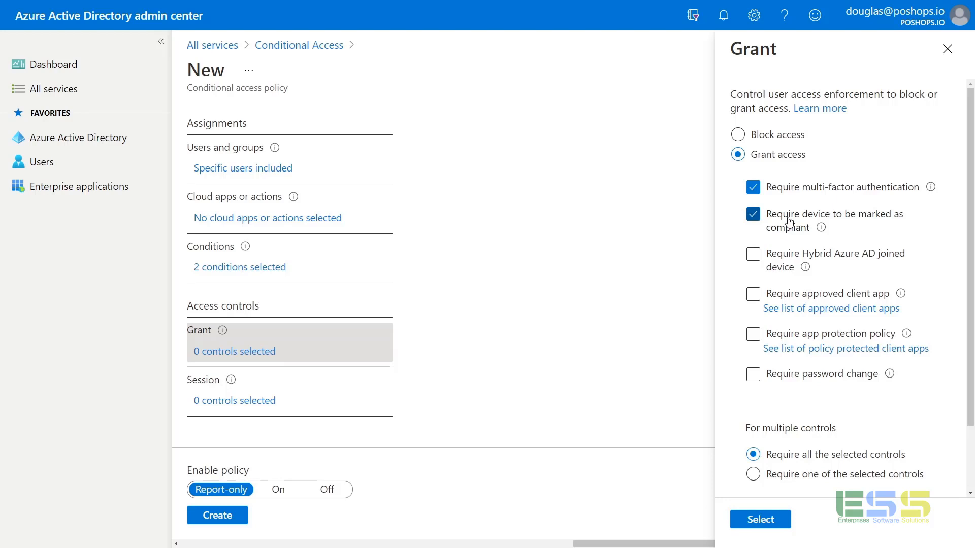
{"action": "left_click", "coordinate": [786, 518]}
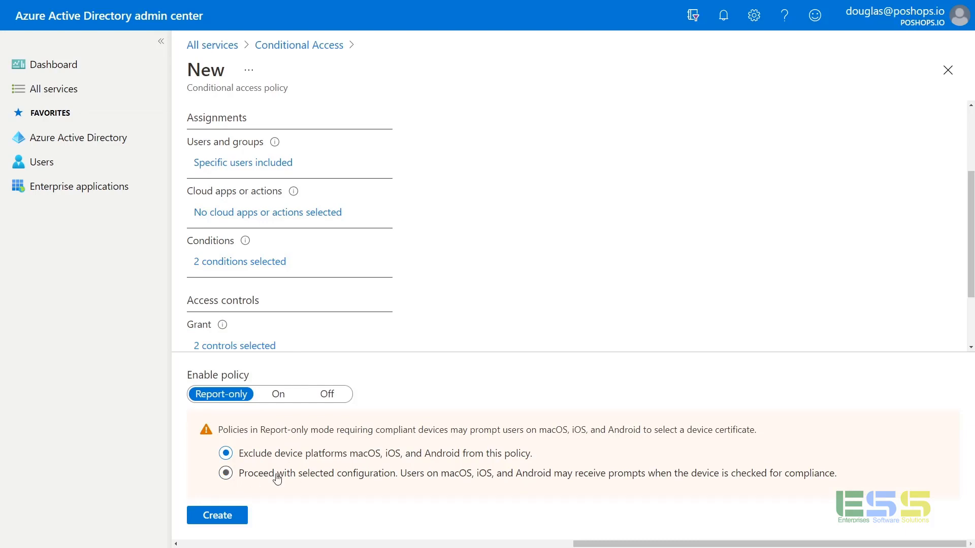
{"action": "left_click", "coordinate": [224, 515]}
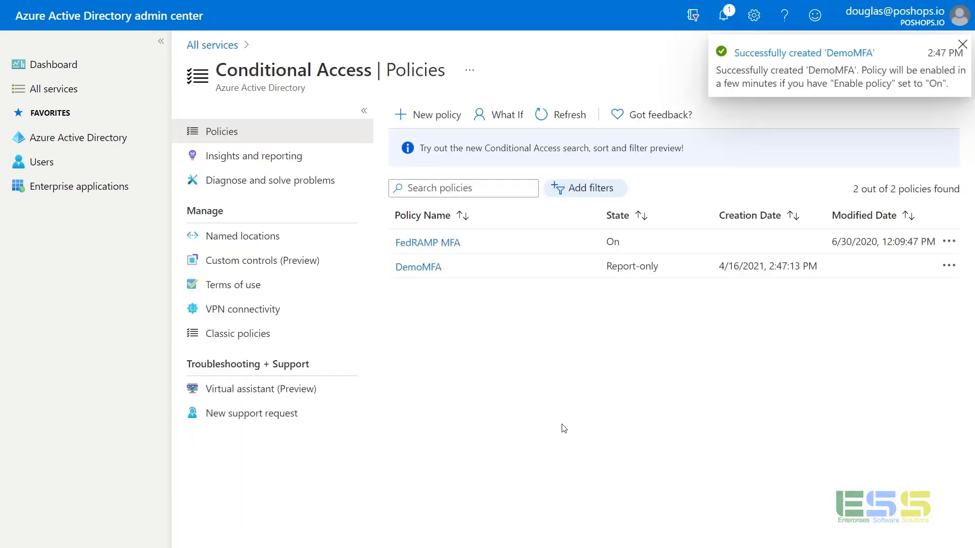
Delete the DemoMFA conditional access policy
{"action": "left_click", "coordinate": [431, 268]}
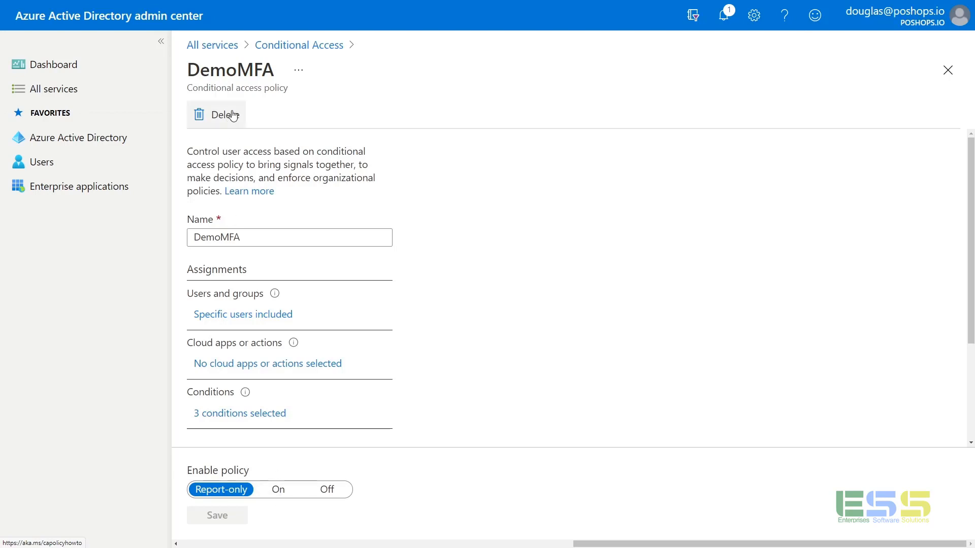
{"action": "left_click", "coordinate": [226, 115]}
{"action": "left_click", "coordinate": [221, 195]}
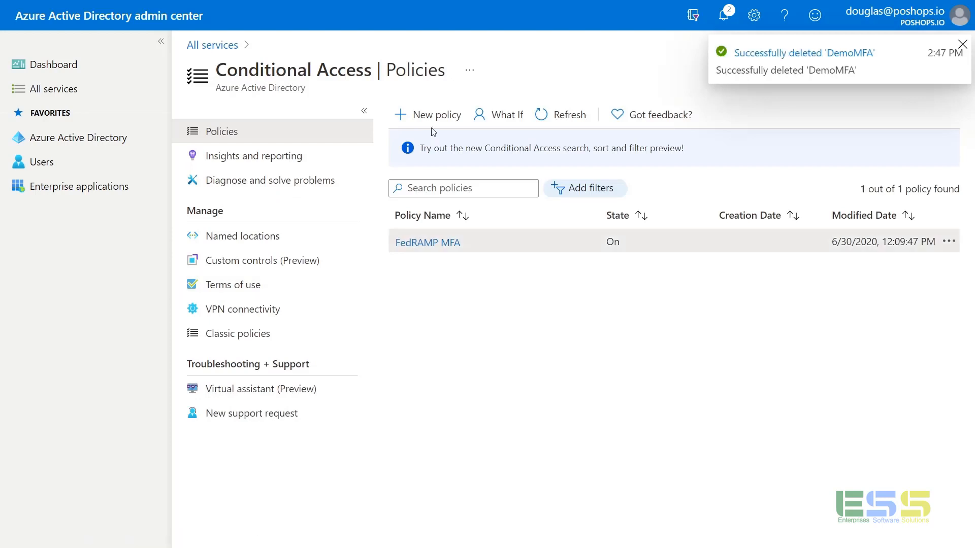
Start a new conditional access policy named Demo2 and assign it to all users
{"action": "left_click", "coordinate": [435, 115]}
{"action": "left_click", "coordinate": [269, 209]}
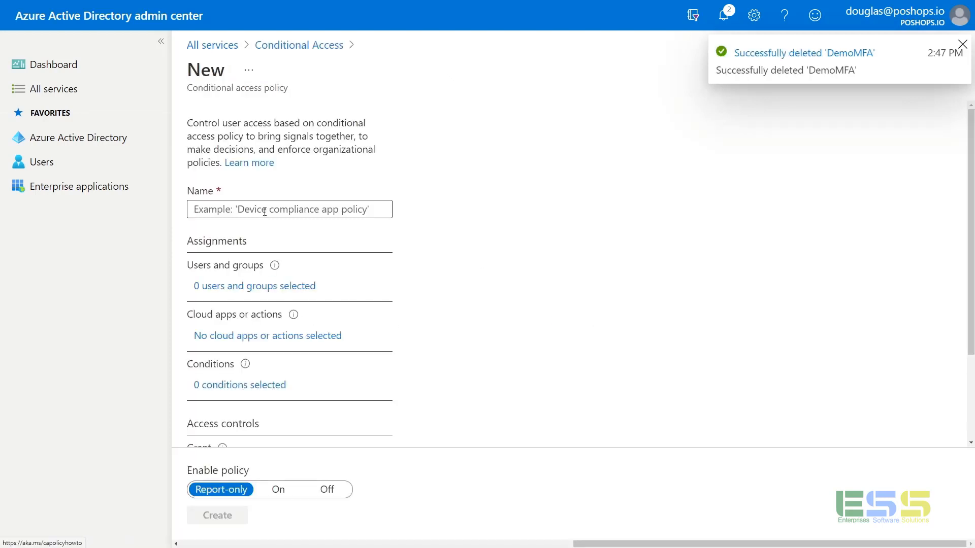
{"action": "type", "text": "Demo2"}
{"action": "left_click", "coordinate": [275, 288]}
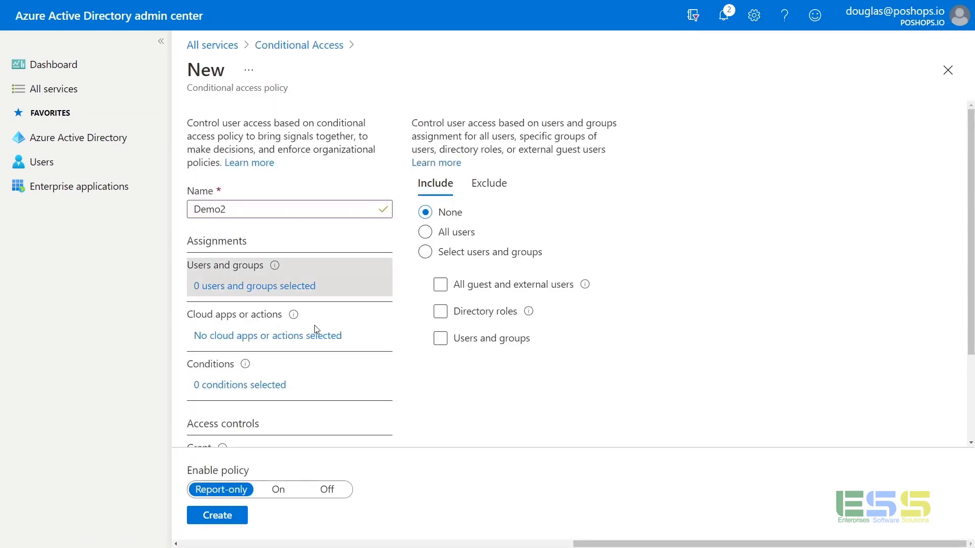
{"action": "left_click", "coordinate": [460, 233]}
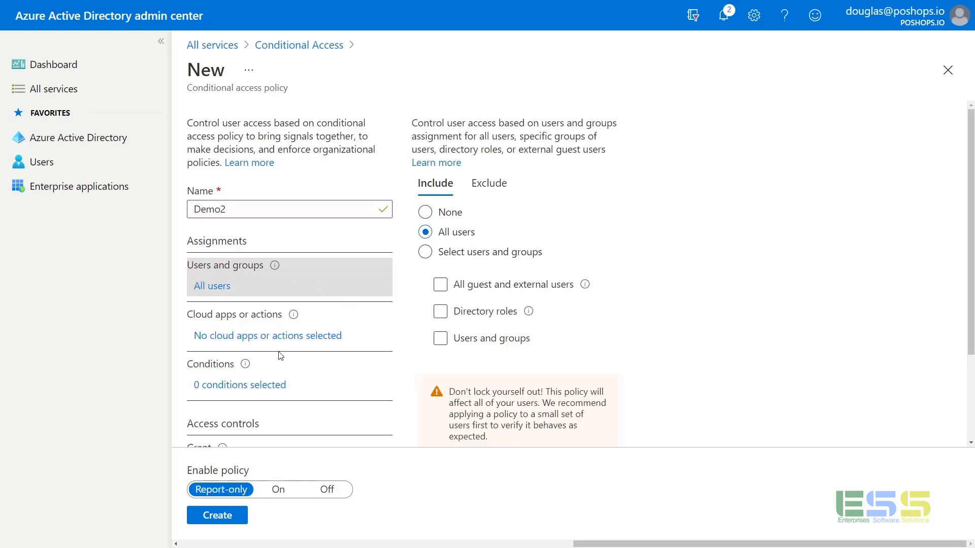
Limit the Demo2 policy's cloud apps to the selected app Amazon Web Services (AWS)
{"action": "scroll", "coordinate": [281, 355], "scroll_direction": "down", "scroll_amount": 2}
{"action": "left_click", "coordinate": [240, 236]}
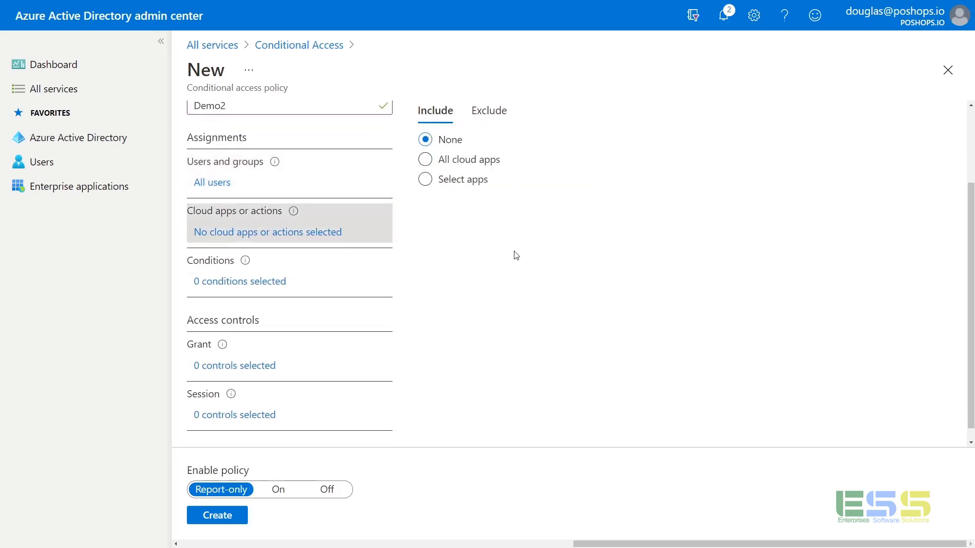
{"action": "left_click", "coordinate": [472, 181]}
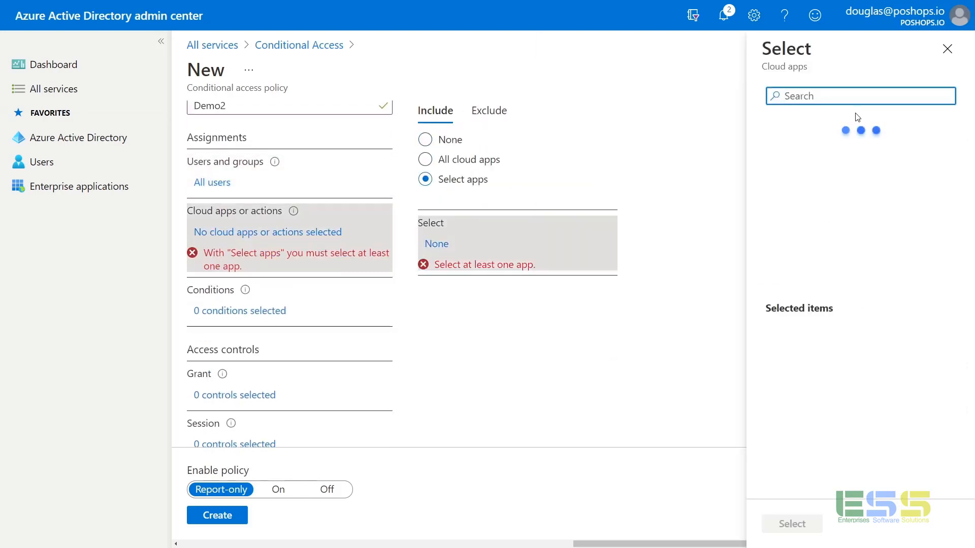
{"action": "left_click", "coordinate": [674, 201]}
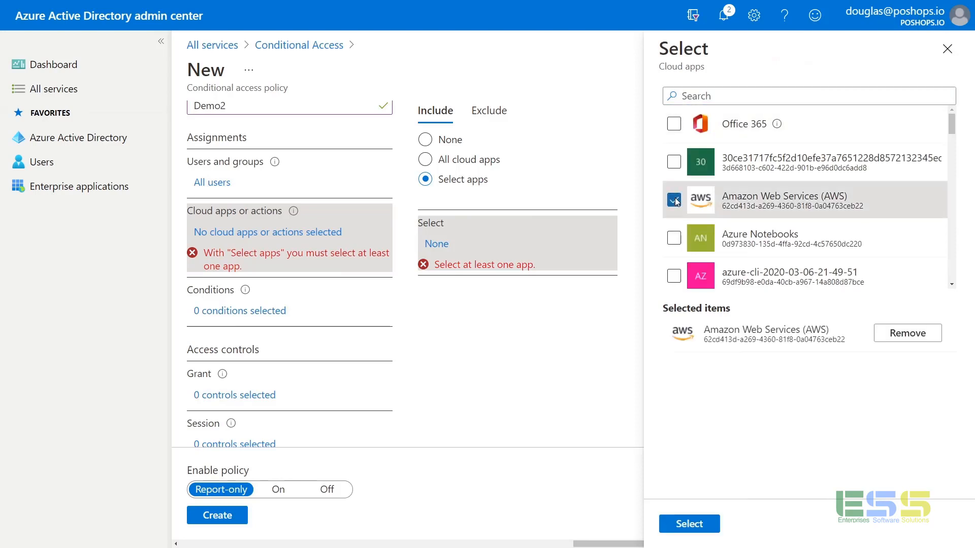
{"action": "scroll", "coordinate": [684, 234], "scroll_direction": "down", "scroll_amount": 2}
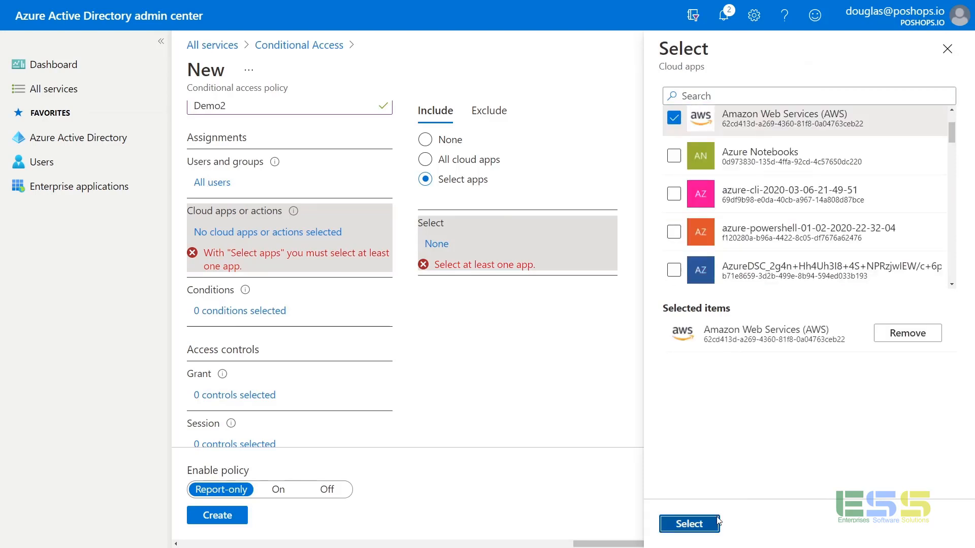
{"action": "left_click", "coordinate": [689, 523]}
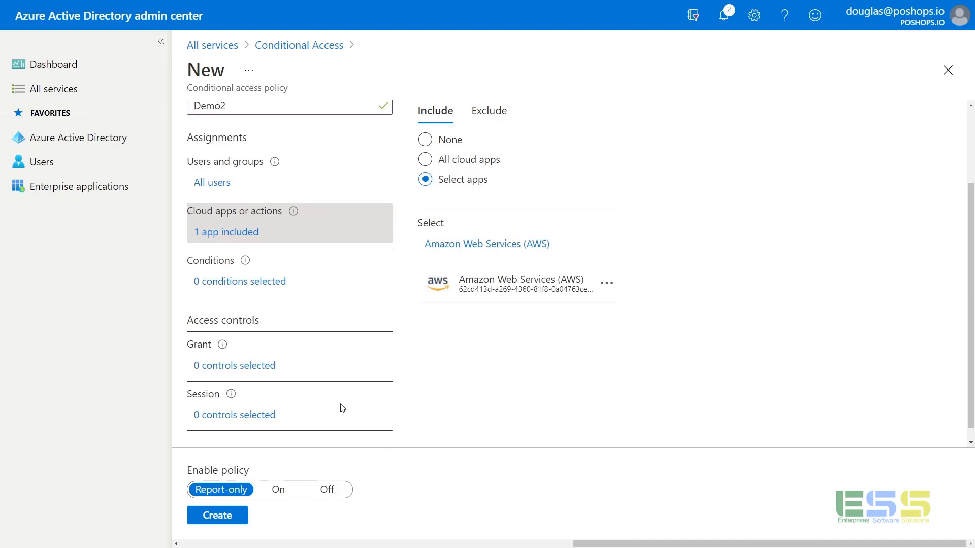
Set the Demo2 policy's grant control to require multi-factor authentication
{"action": "left_click", "coordinate": [260, 366]}
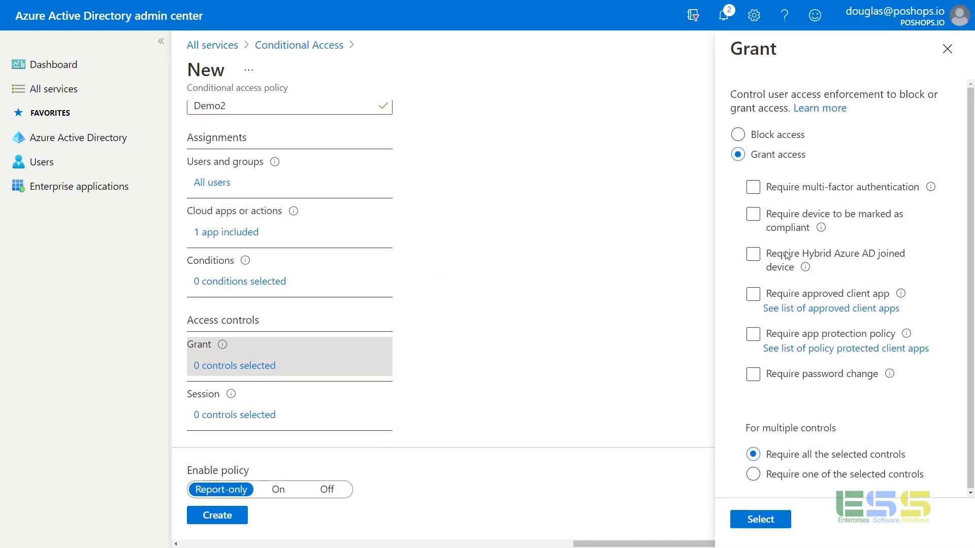
{"action": "left_click", "coordinate": [793, 188]}
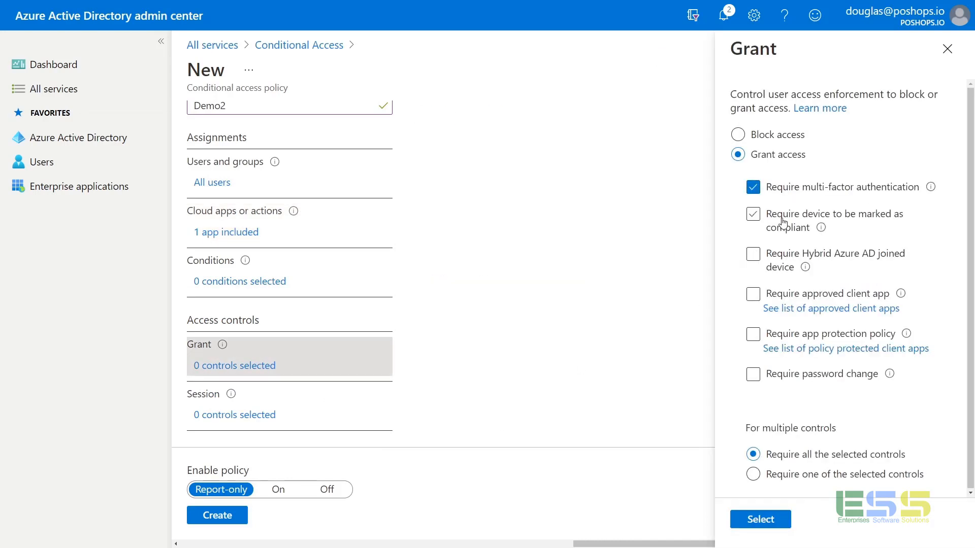
{"action": "left_click", "coordinate": [771, 524]}
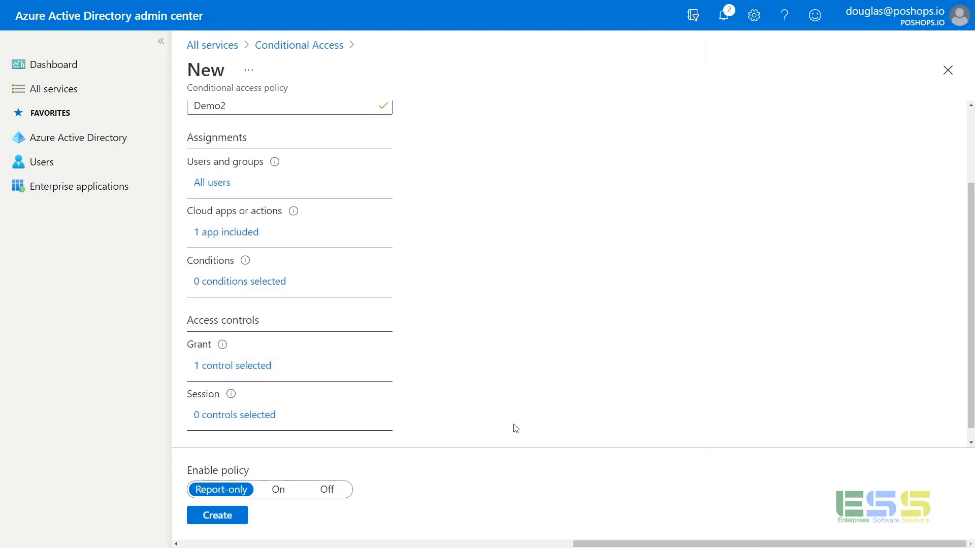
Create the Demo2 policy in report-only mode and open the existing FedRAMP MFA policy to review its settings
{"action": "left_click", "coordinate": [221, 517]}
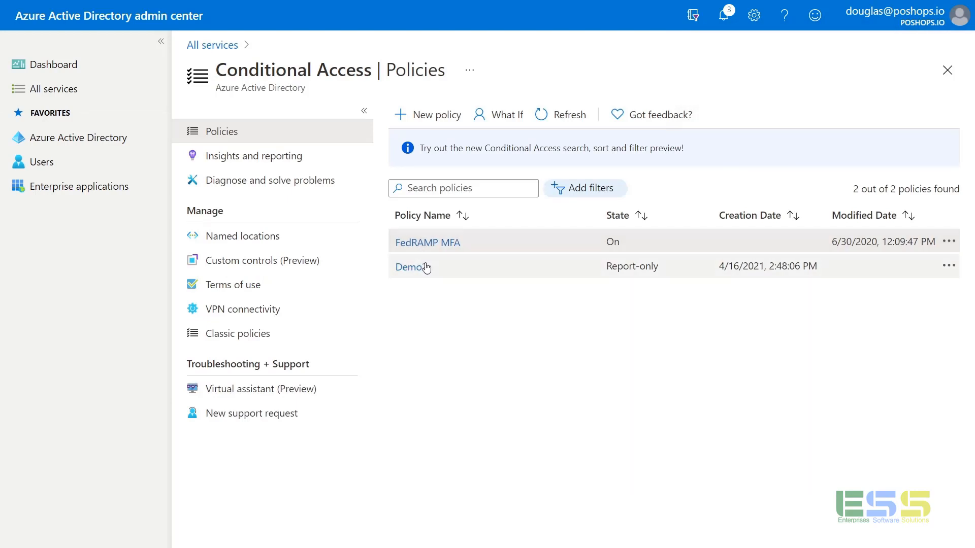
{"action": "left_click", "coordinate": [428, 242]}
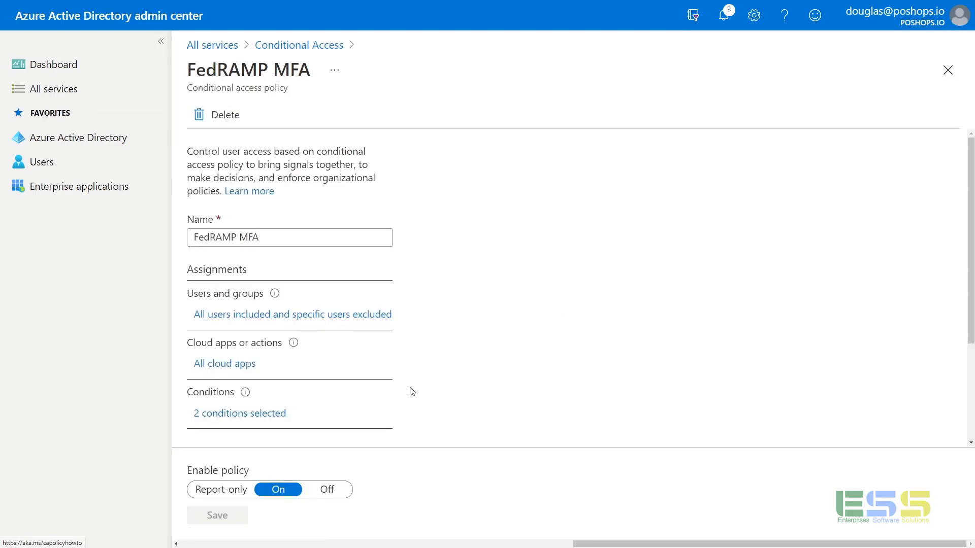
{"action": "scroll", "coordinate": [425, 381], "scroll_direction": "down", "scroll_amount": 3}
Open the first entry in the users' interactive sign-in log and examine its authentication details and Conditional Access policy results
{"action": "left_click", "coordinate": [51, 164]}
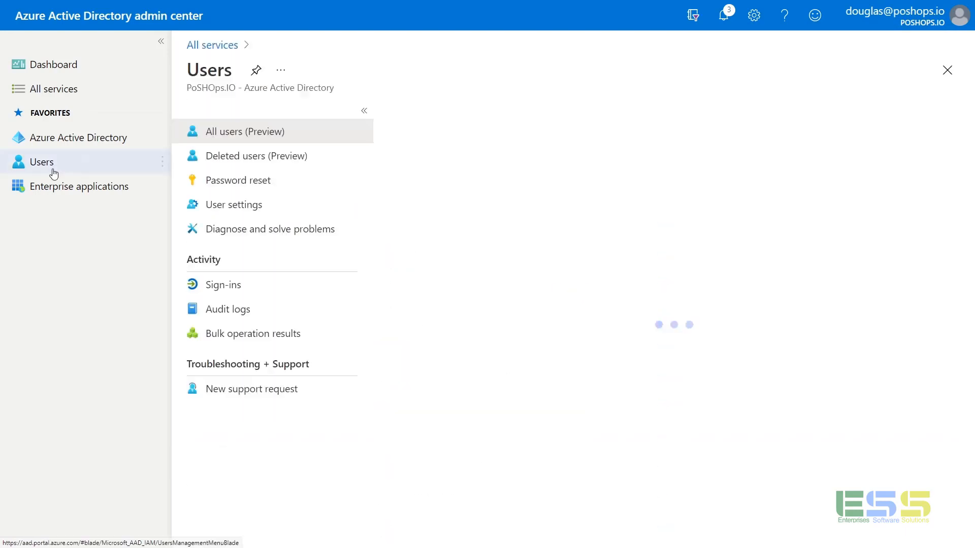
{"action": "left_click", "coordinate": [229, 286]}
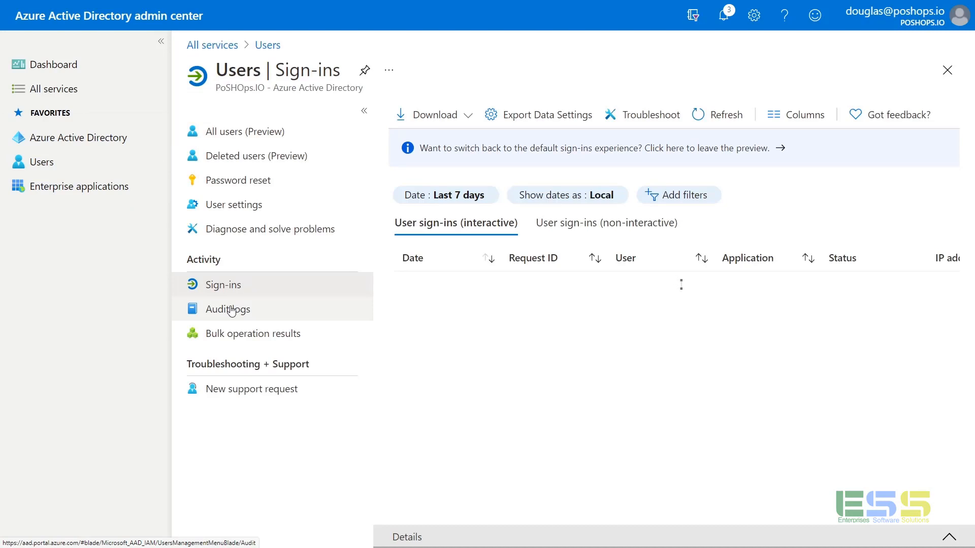
{"action": "left_click", "coordinate": [569, 284]}
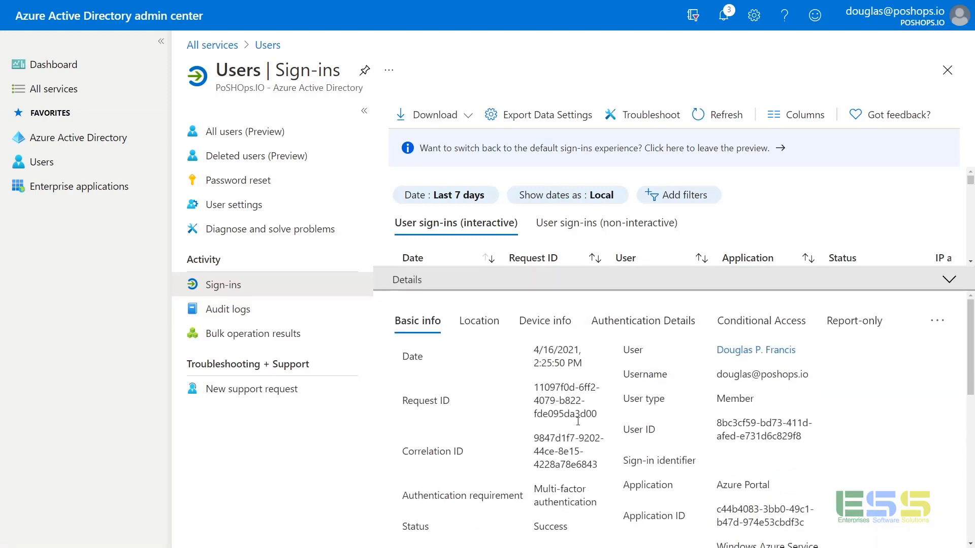
{"action": "left_click", "coordinate": [633, 325]}
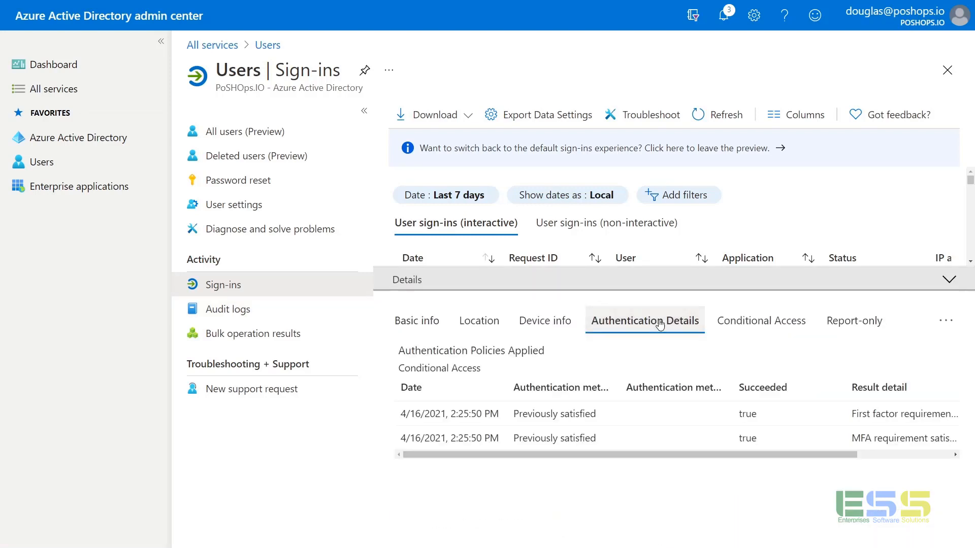
{"action": "left_click", "coordinate": [767, 321]}
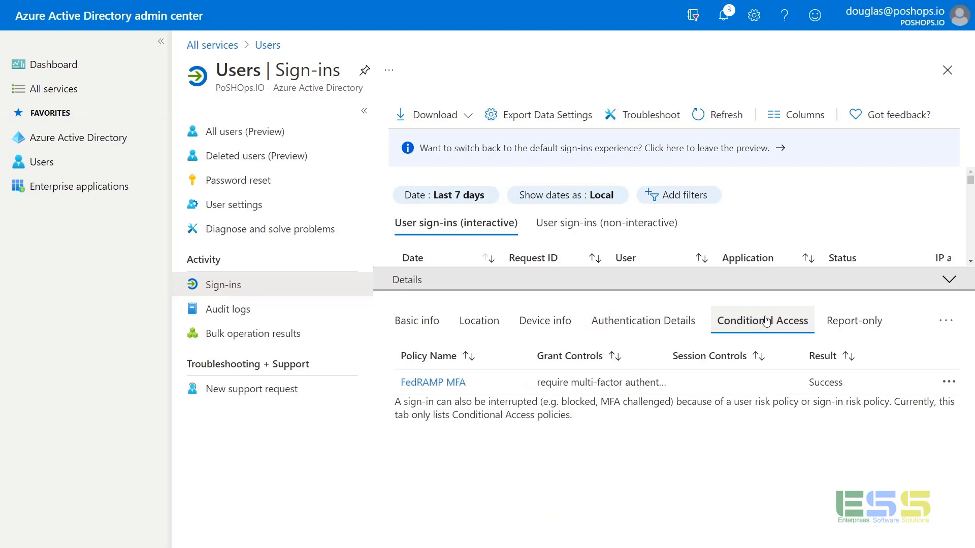